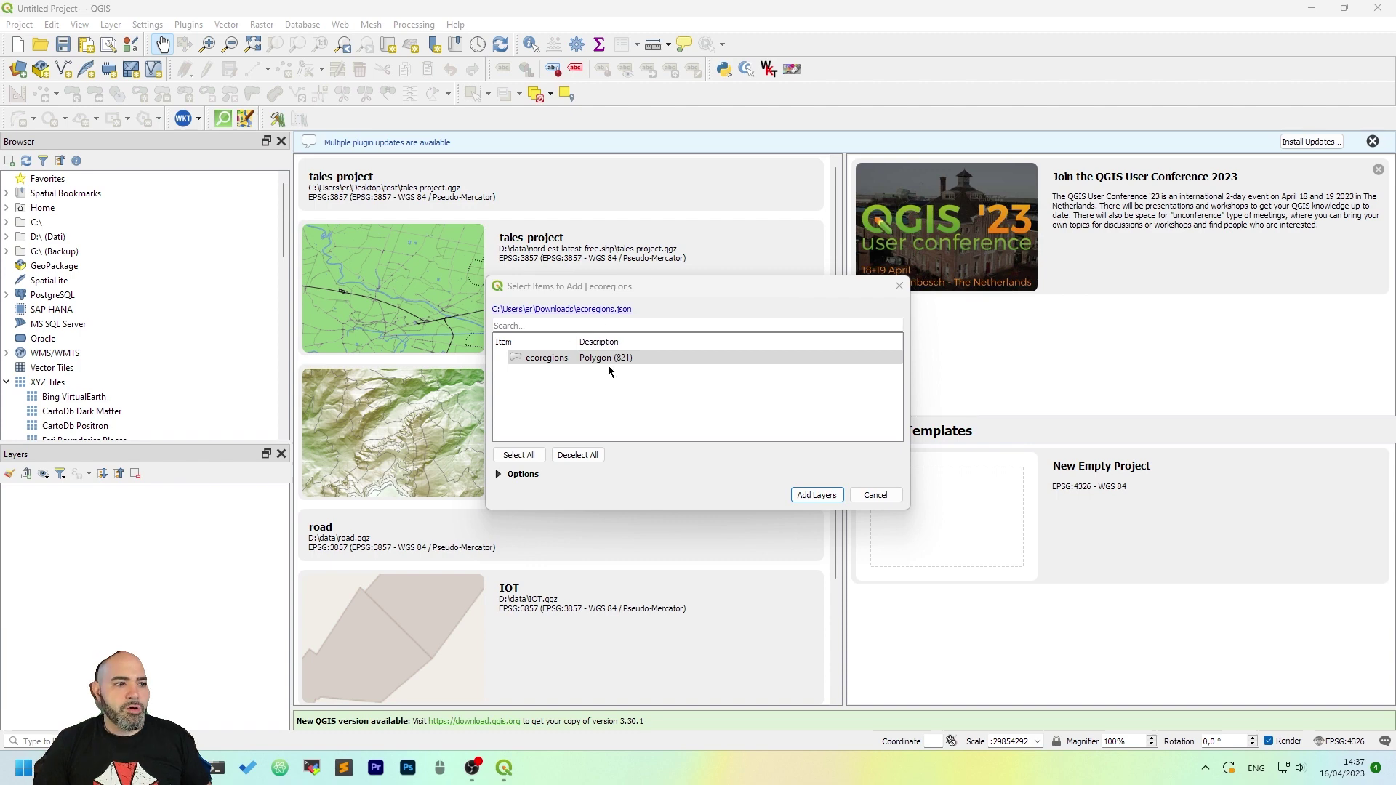
Step: Add the world ecoregions polygon layer and dismiss the plugin-update notice
{"action": "left_click", "coordinate": [820, 497]}
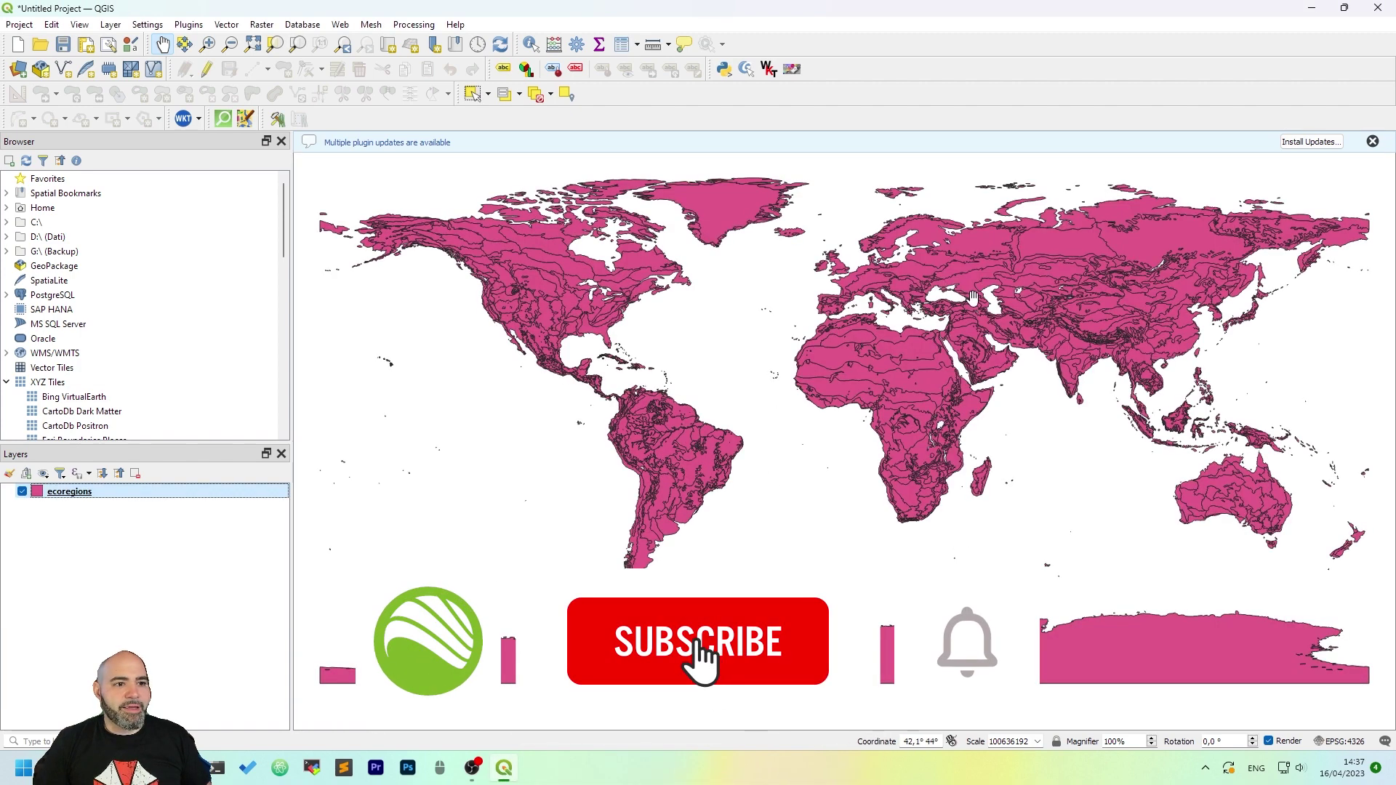
{"action": "left_click", "coordinate": [1373, 142]}
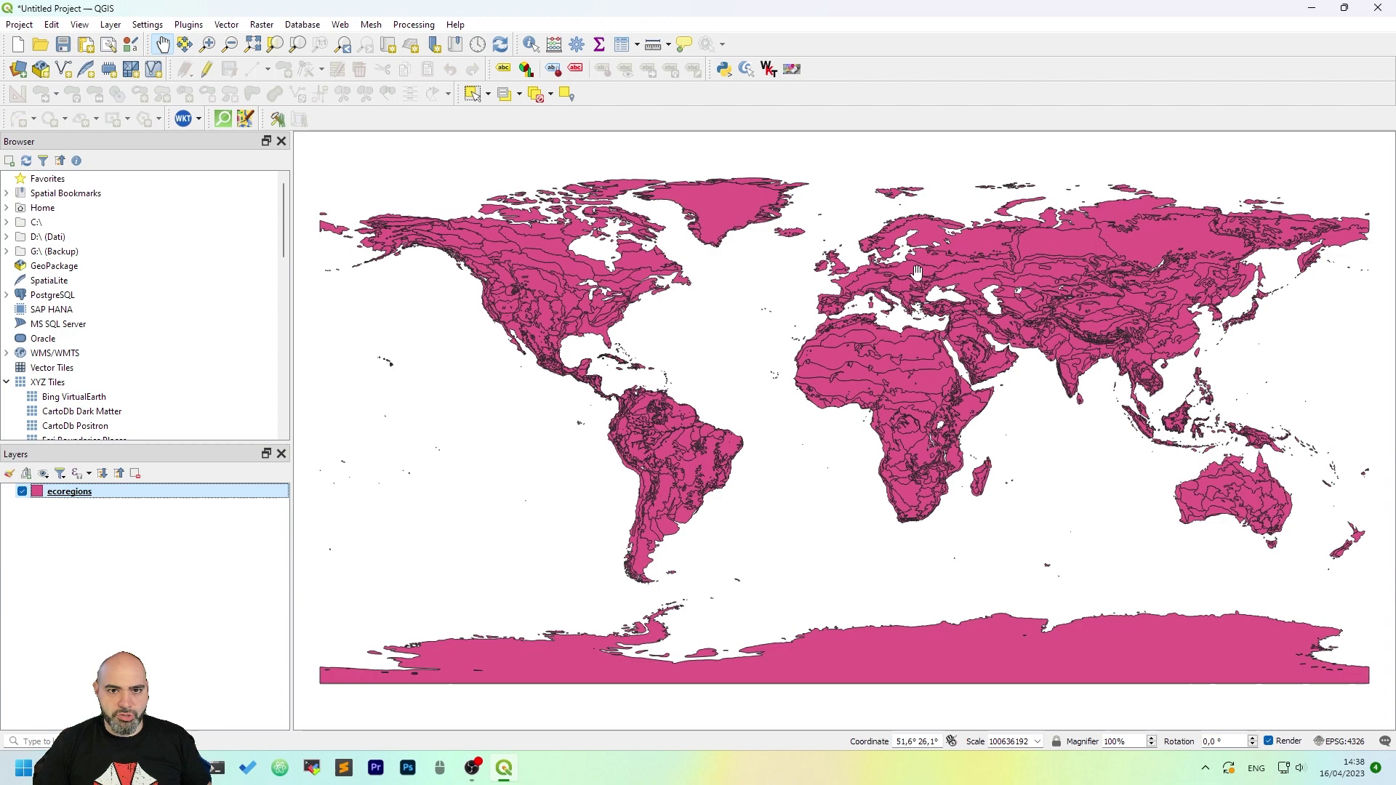
{"action": "scroll", "coordinate": [871, 263], "scroll_direction": "up", "scroll_amount": 1}
{"action": "scroll", "coordinate": [862, 278], "scroll_direction": "up", "scroll_amount": 1}
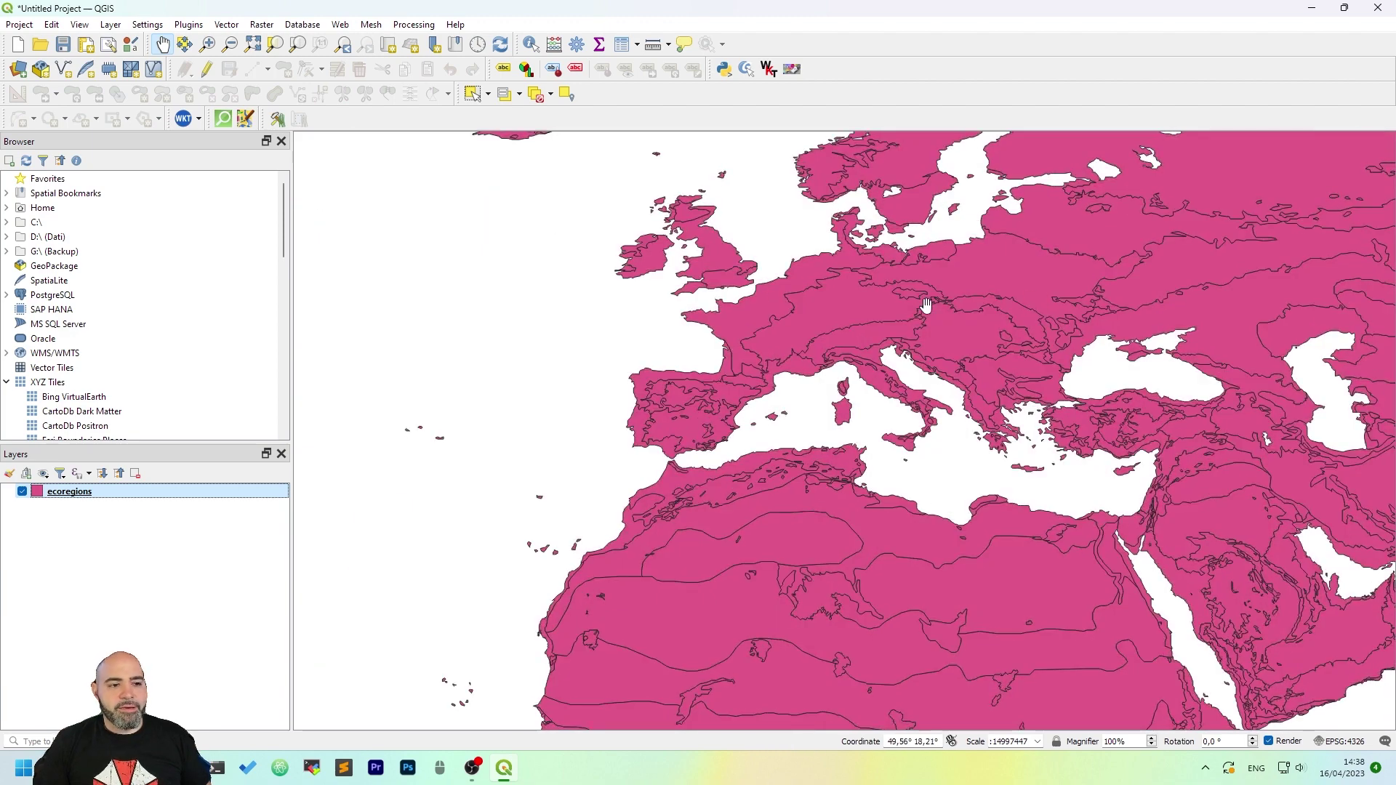
{"action": "scroll", "coordinate": [838, 305], "scroll_direction": "up", "scroll_amount": 2}
{"action": "scroll", "coordinate": [863, 367], "scroll_direction": "down", "scroll_amount": 1}
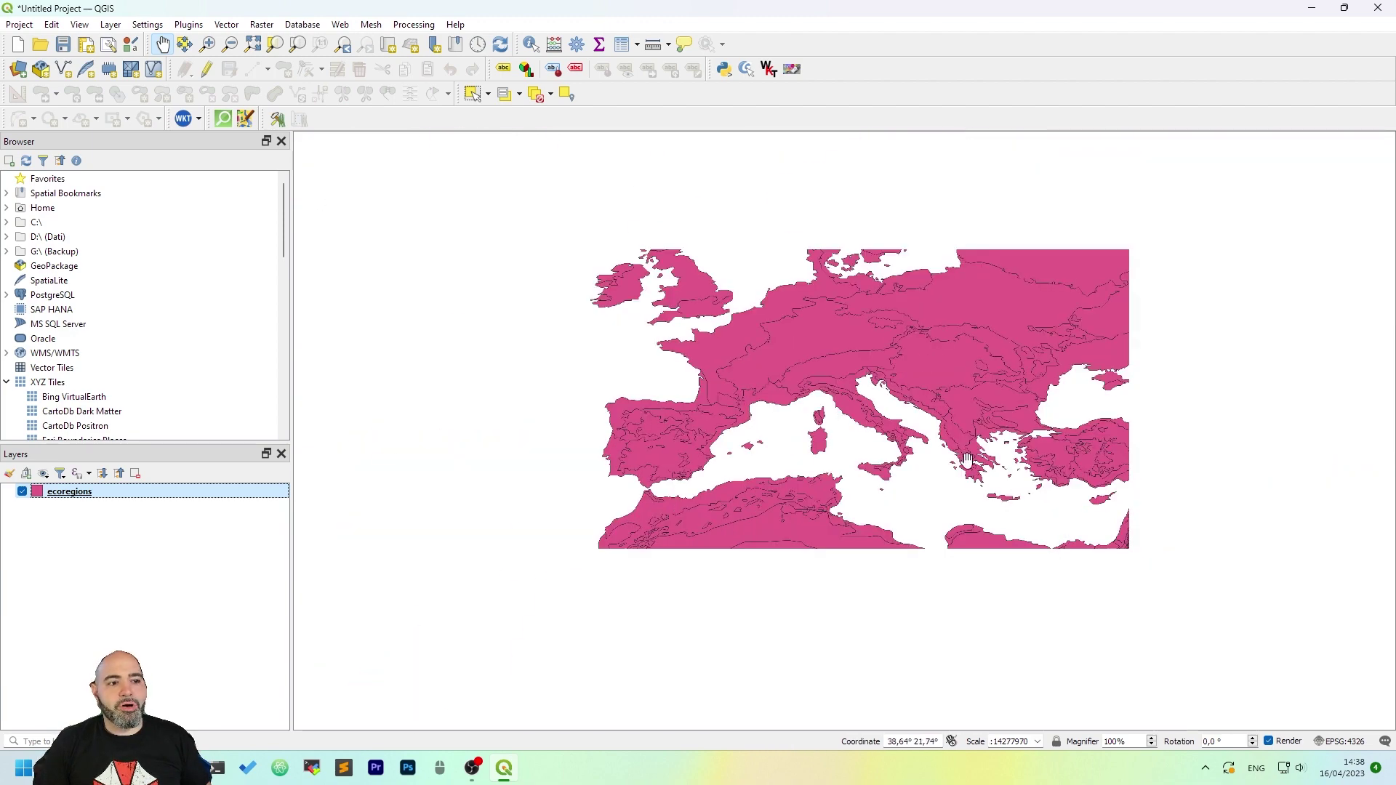
{"action": "scroll", "coordinate": [943, 395], "scroll_direction": "up", "scroll_amount": 1}
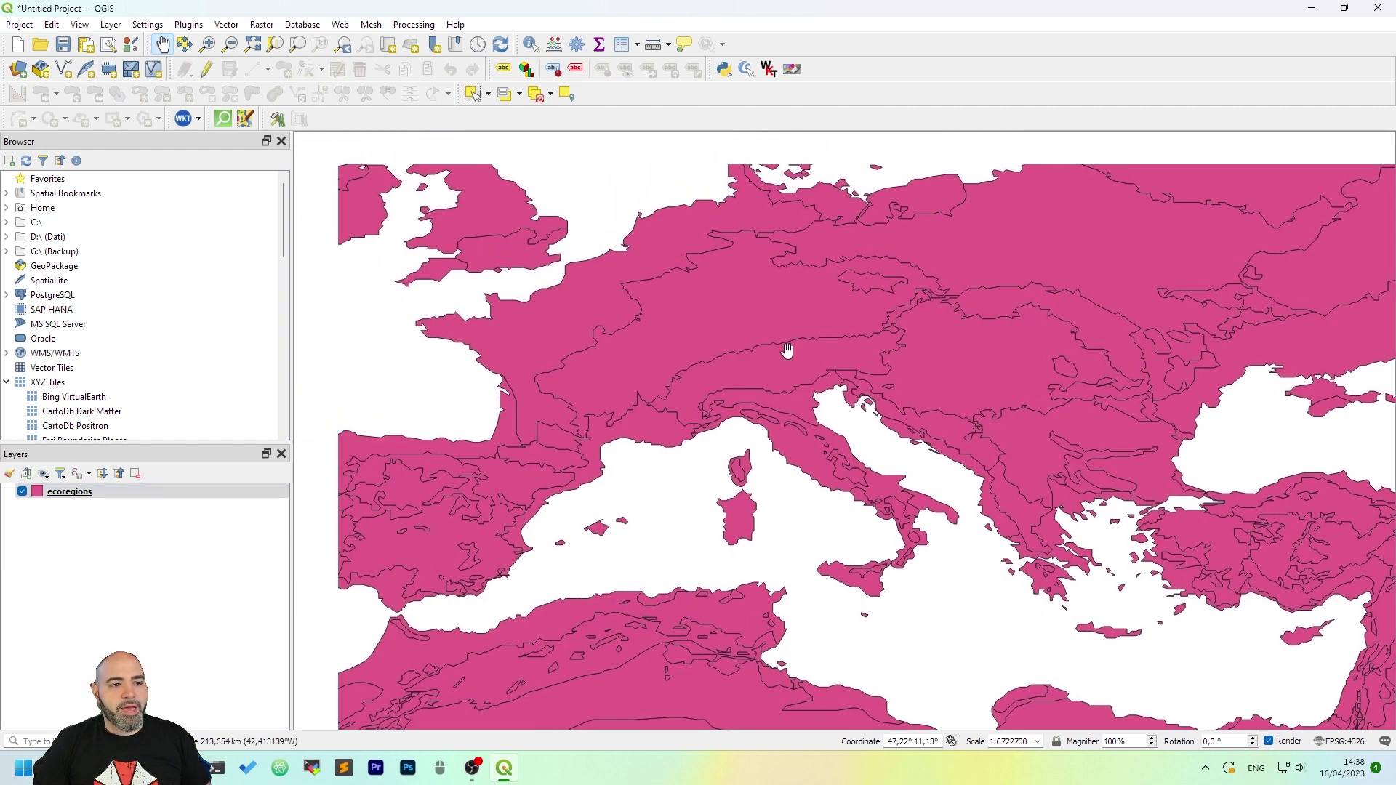
{"action": "scroll", "coordinate": [859, 342], "scroll_direction": "down", "scroll_amount": 1}
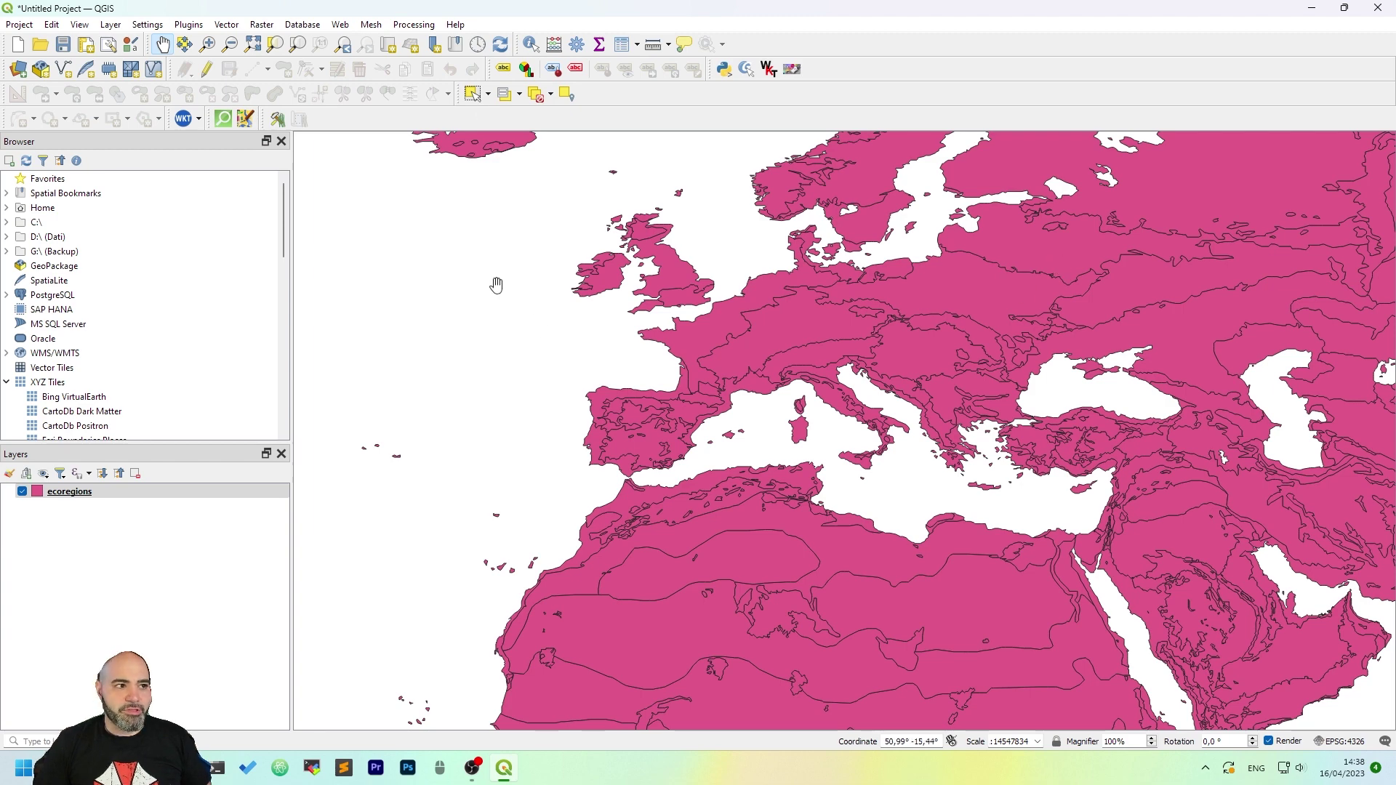
Step: Identify the four ecoregions under northern Italy, including Alps conifer and mixed forests
{"action": "left_click", "coordinate": [531, 43]}
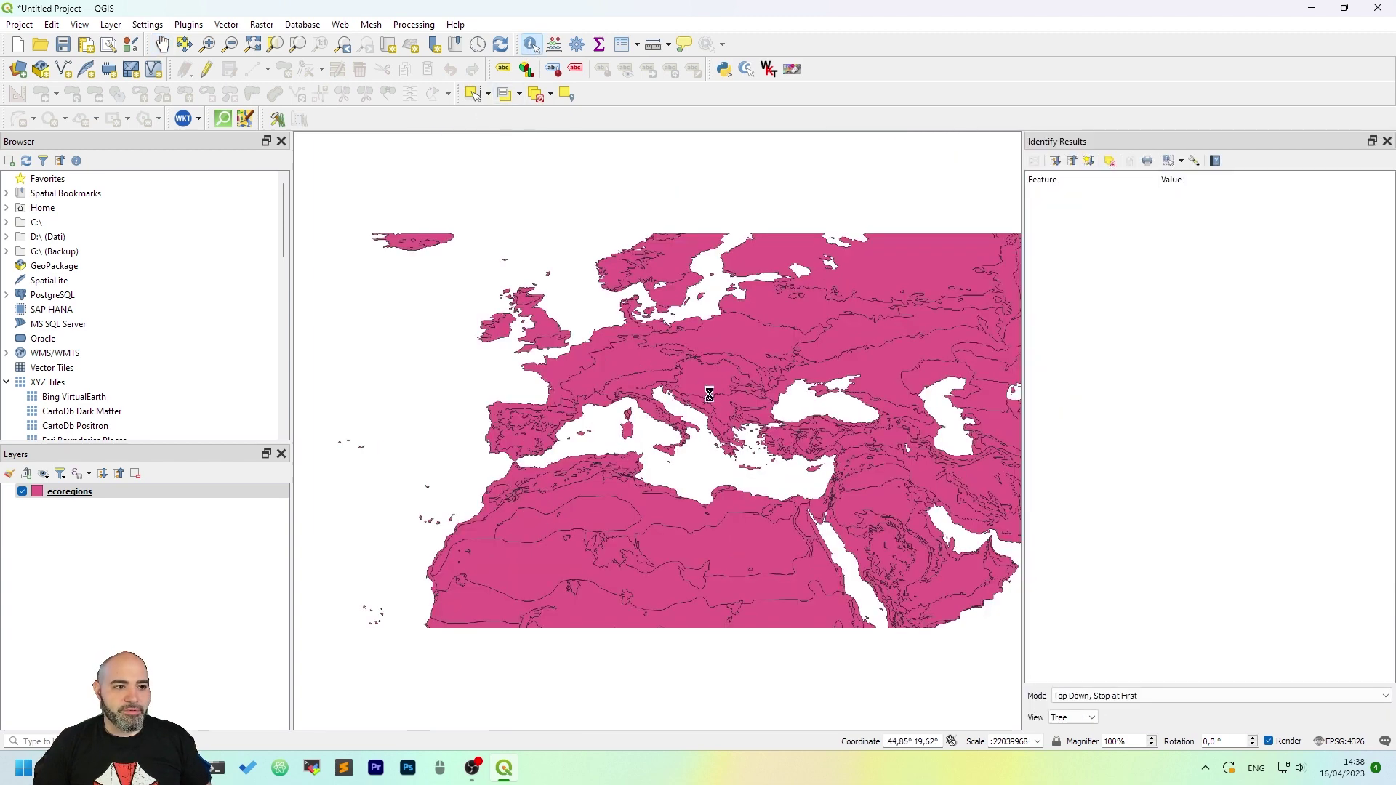
{"action": "left_click", "coordinate": [711, 394]}
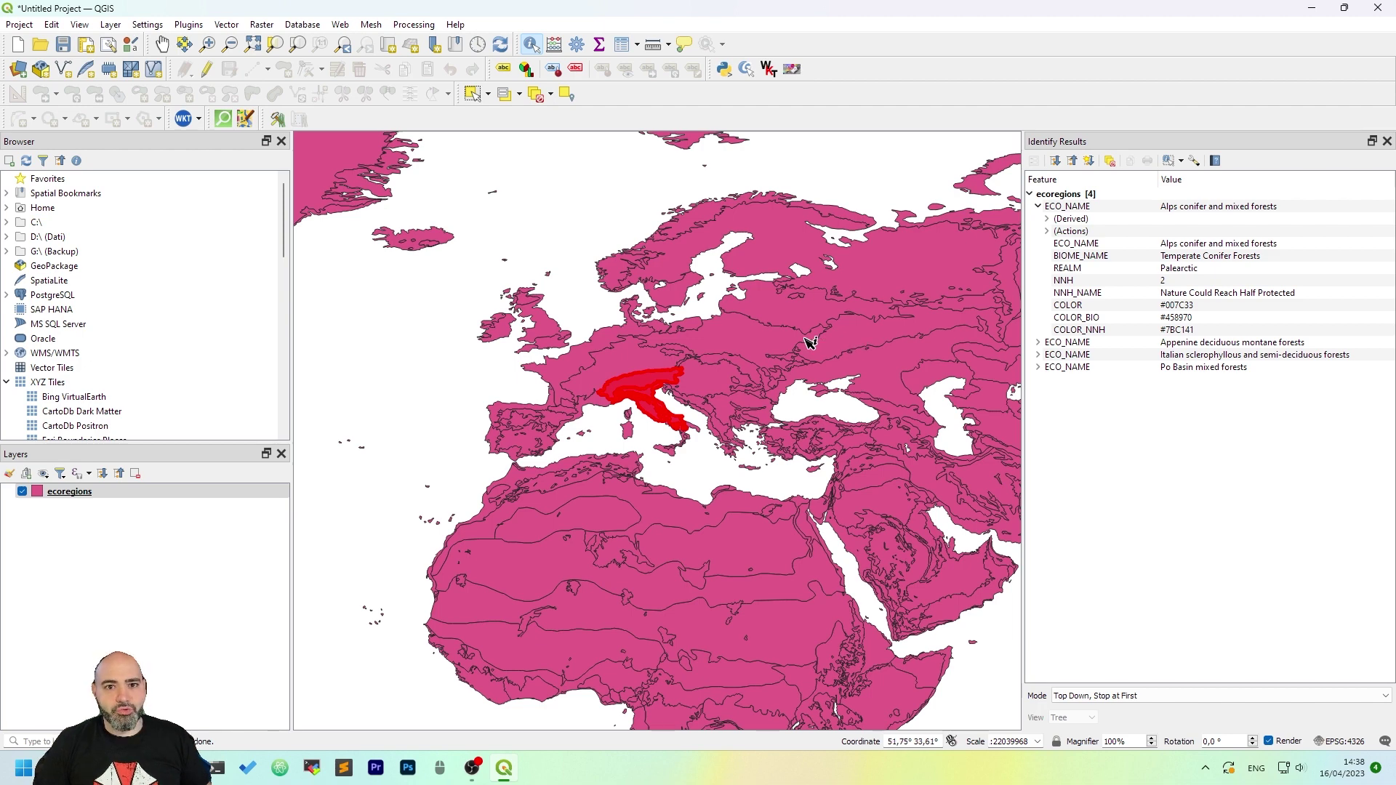
{"action": "left_click", "coordinate": [472, 93]}
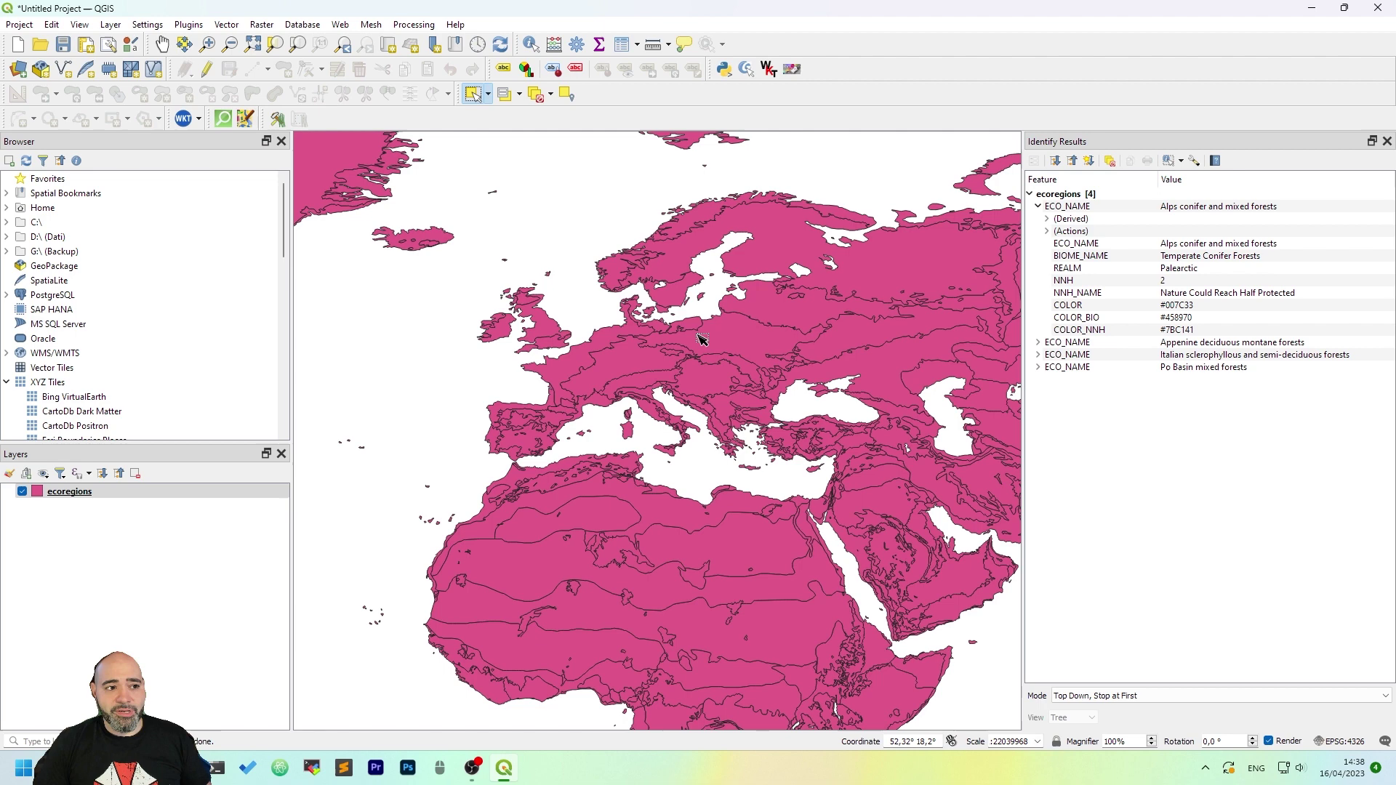
{"action": "scroll", "coordinate": [698, 350], "scroll_direction": "up", "scroll_amount": 1}
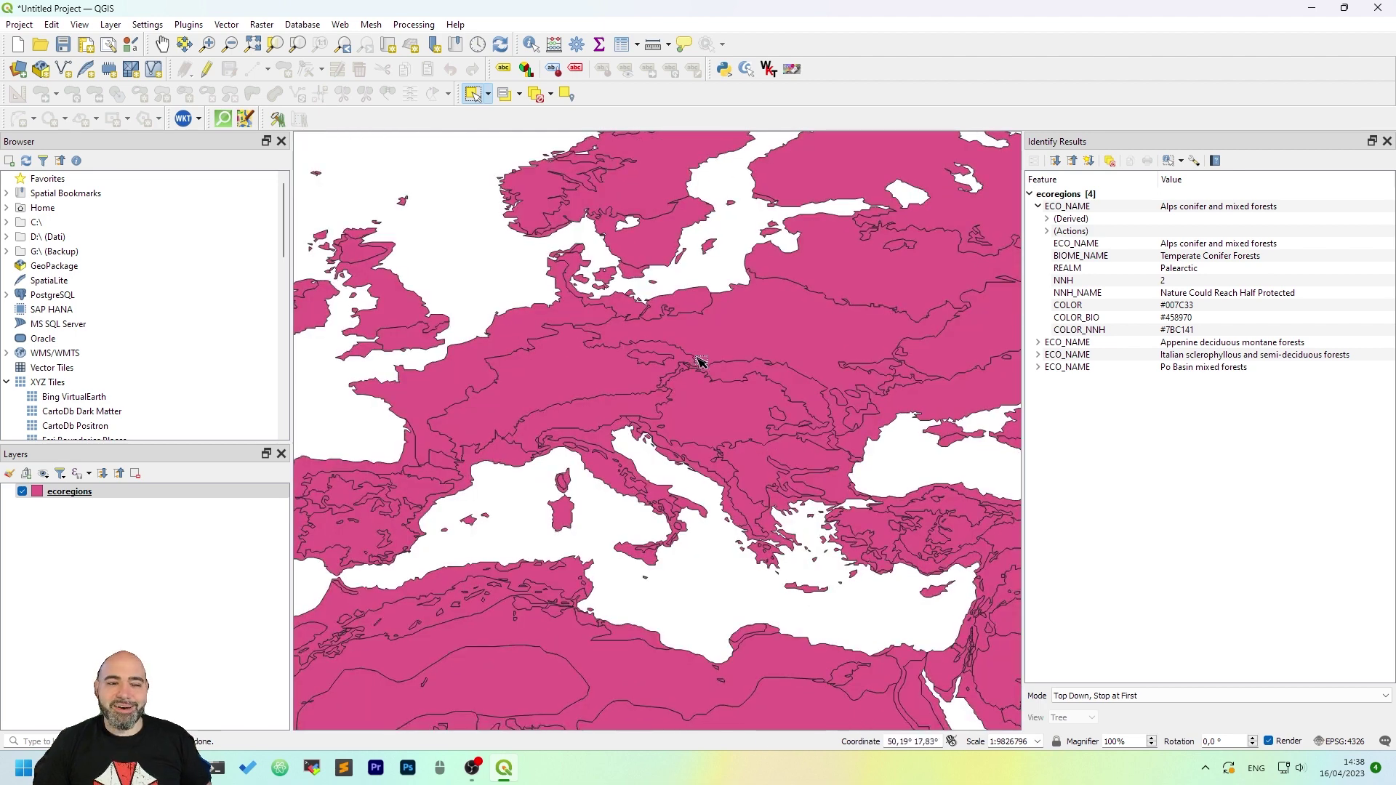
Step: Select the Western European broadleaf forests polygon and bring up the ecoregions layer's export menu
{"action": "left_click", "coordinate": [589, 378]}
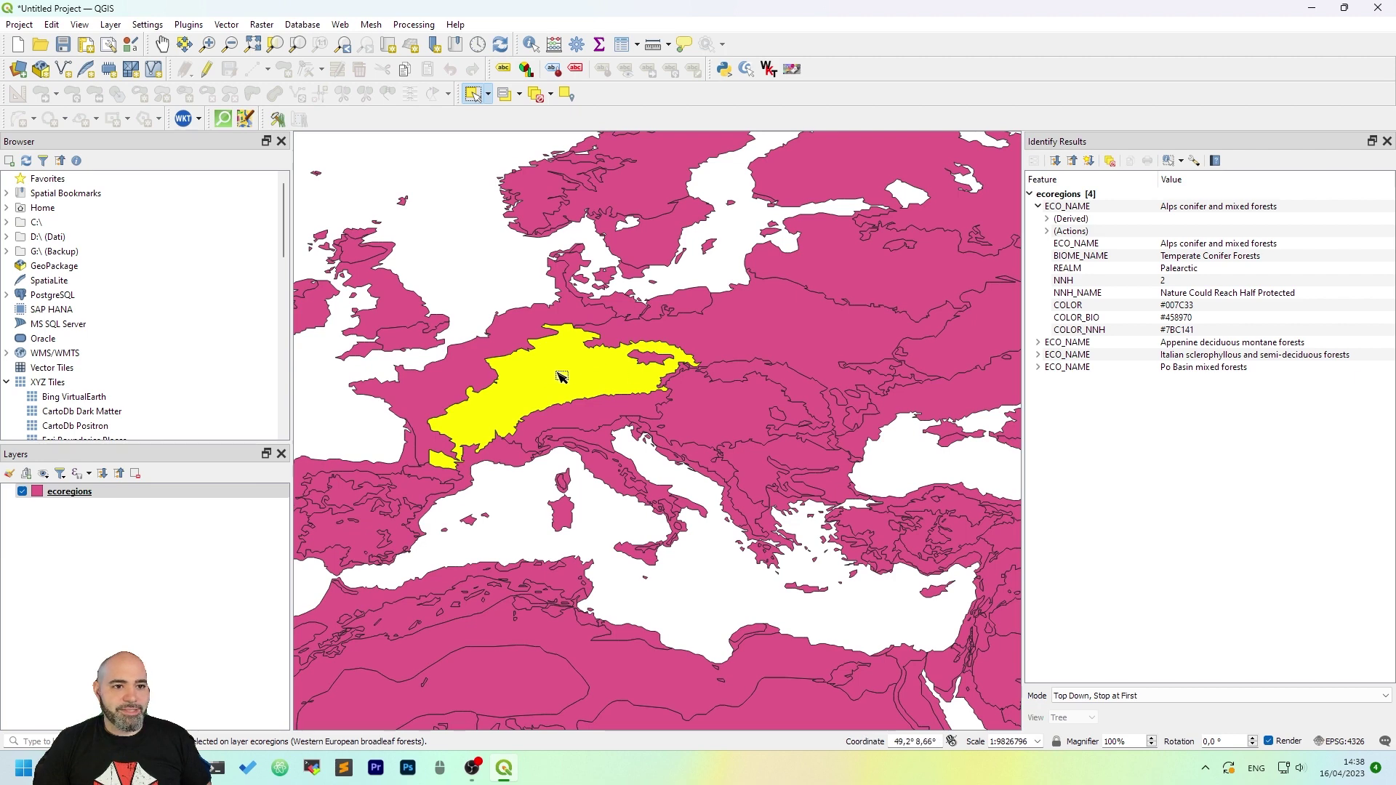
{"action": "left_click", "coordinate": [131, 491]}
{"action": "right_click", "coordinate": [131, 492]}
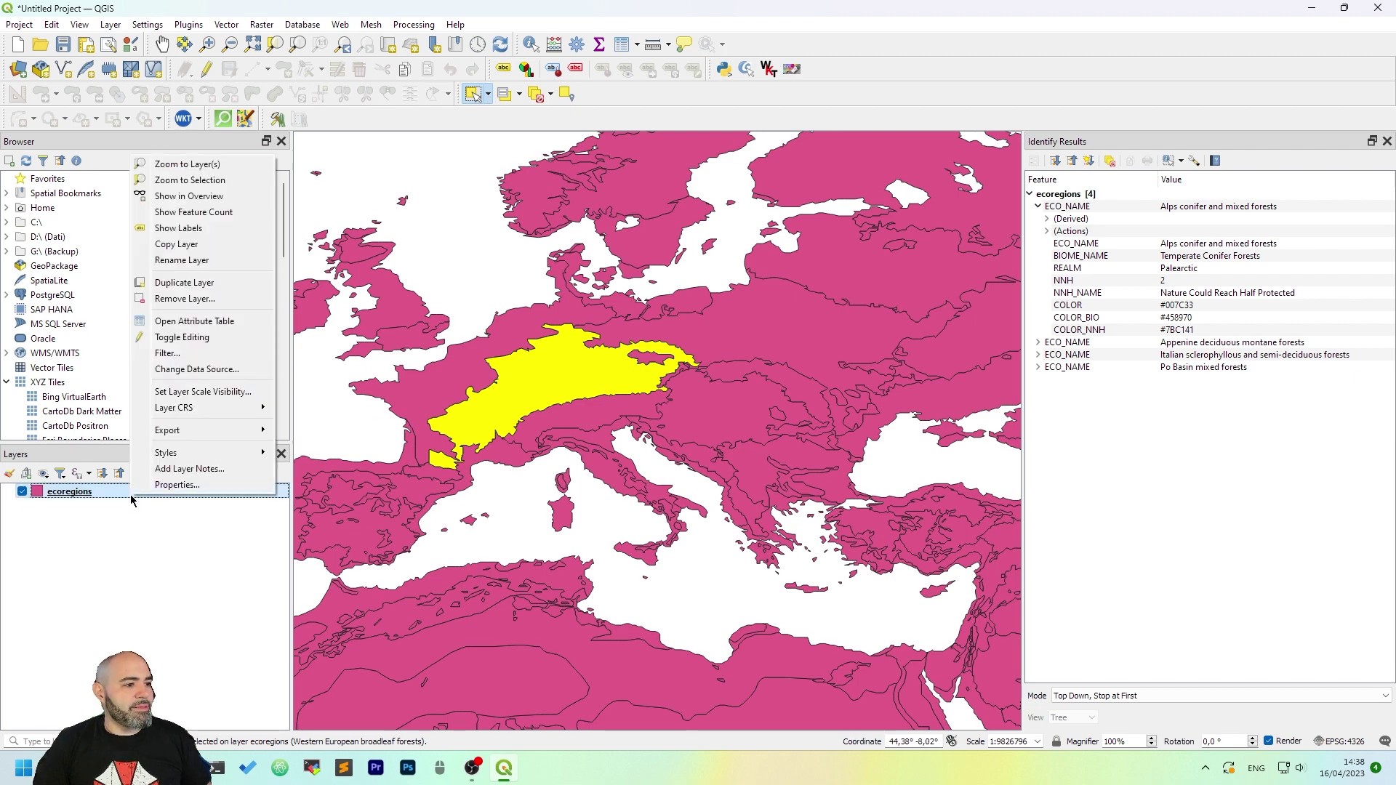
{"action": "left_click", "coordinate": [118, 496]}
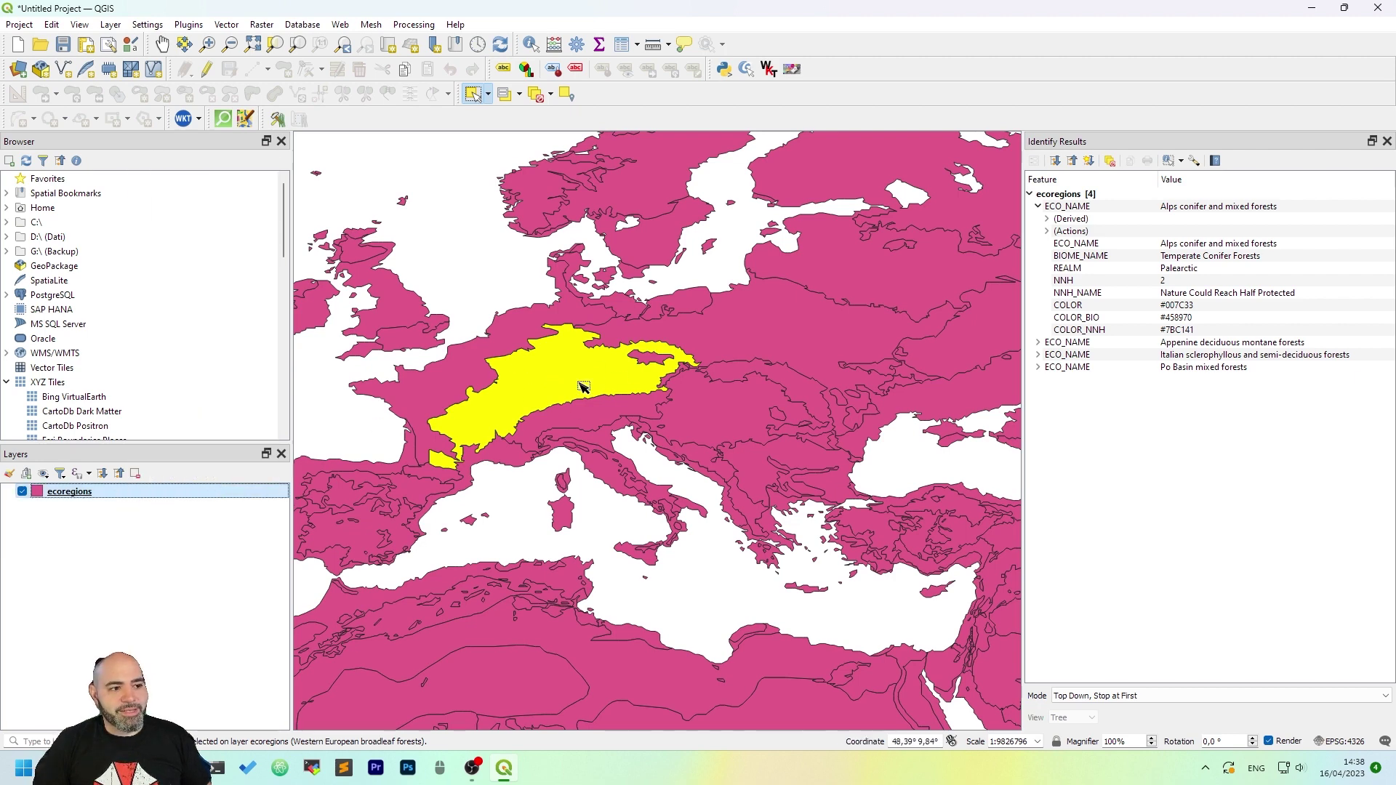
{"action": "right_click", "coordinate": [214, 495]}
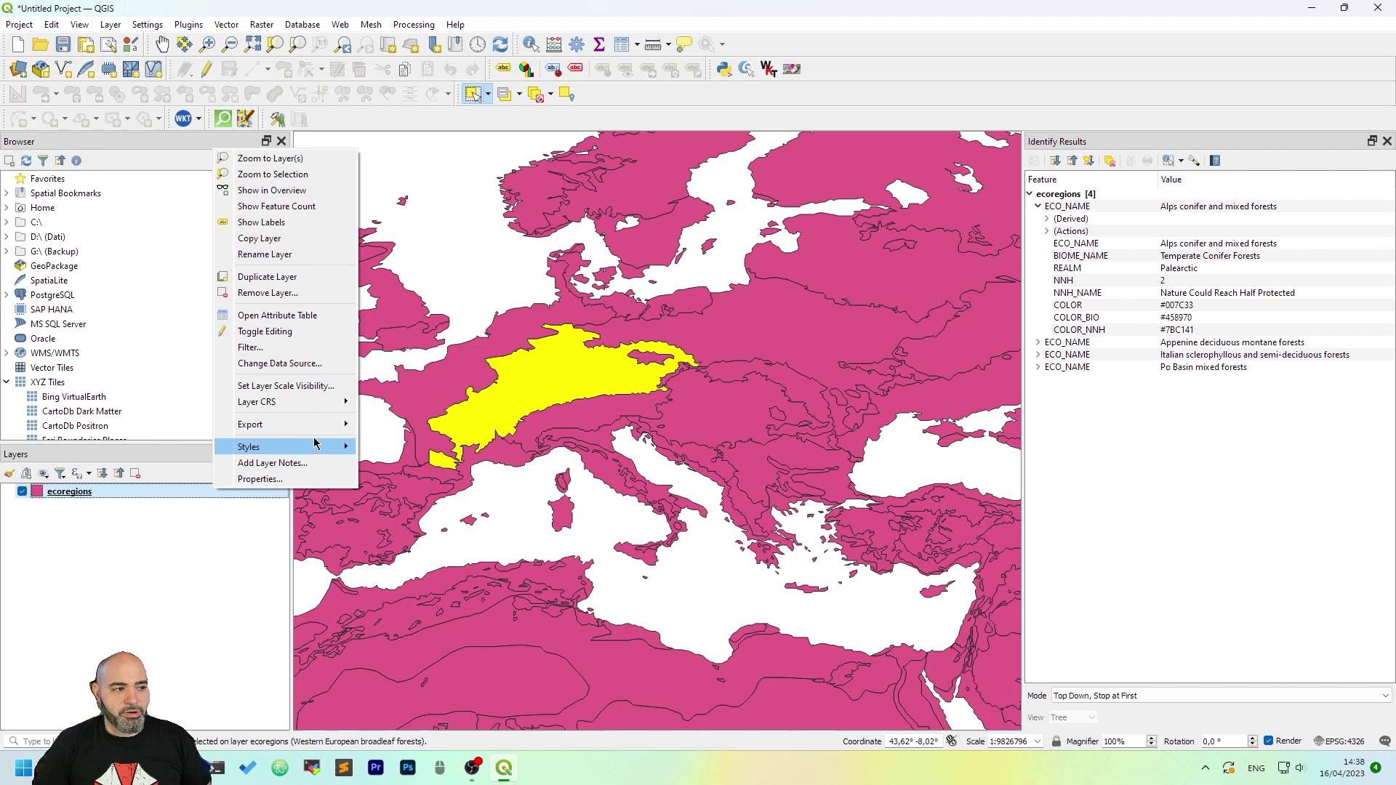
{"action": "mouse_move", "coordinate": [285, 424]}
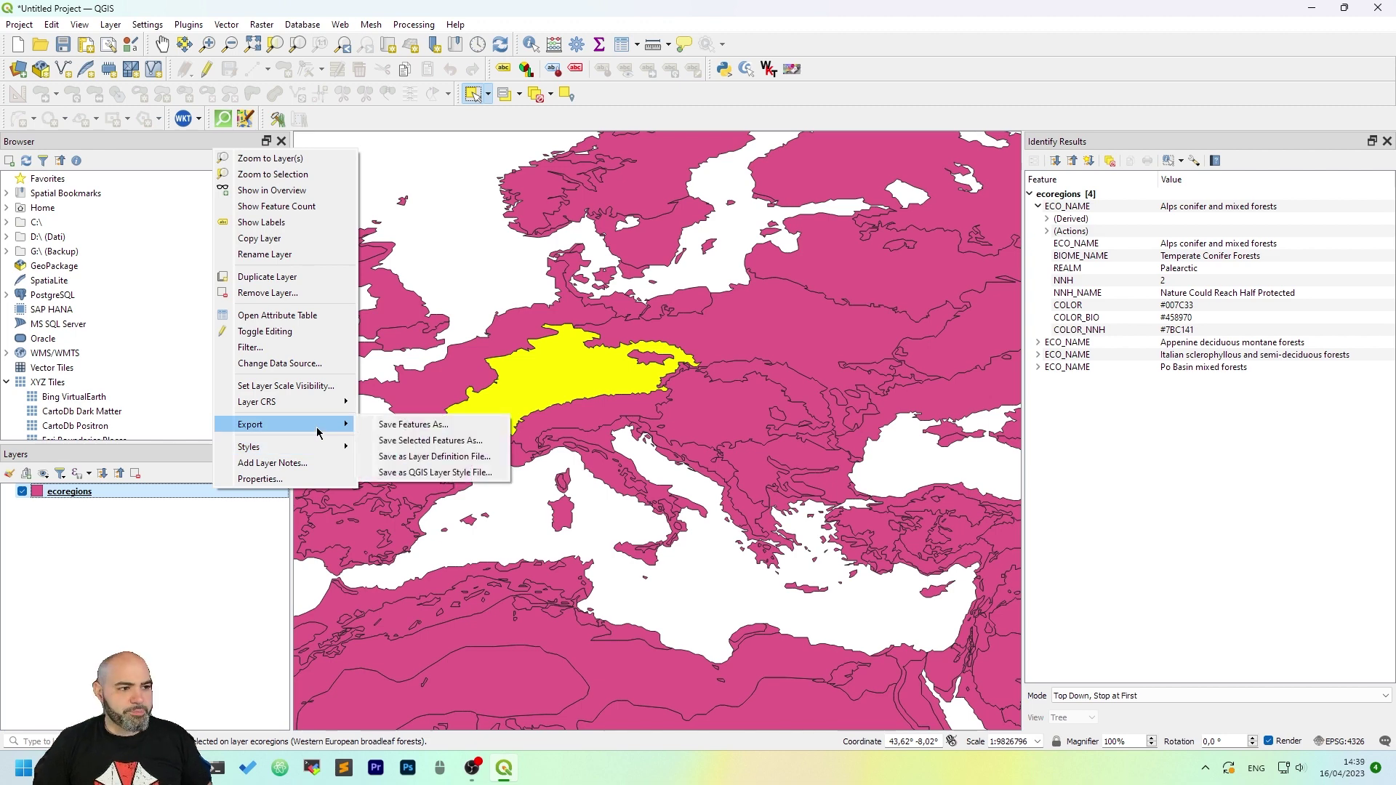
Step: Set up export of the selected features as GeoJSON to test.geojson in Downloads
{"action": "left_click", "coordinate": [449, 441]}
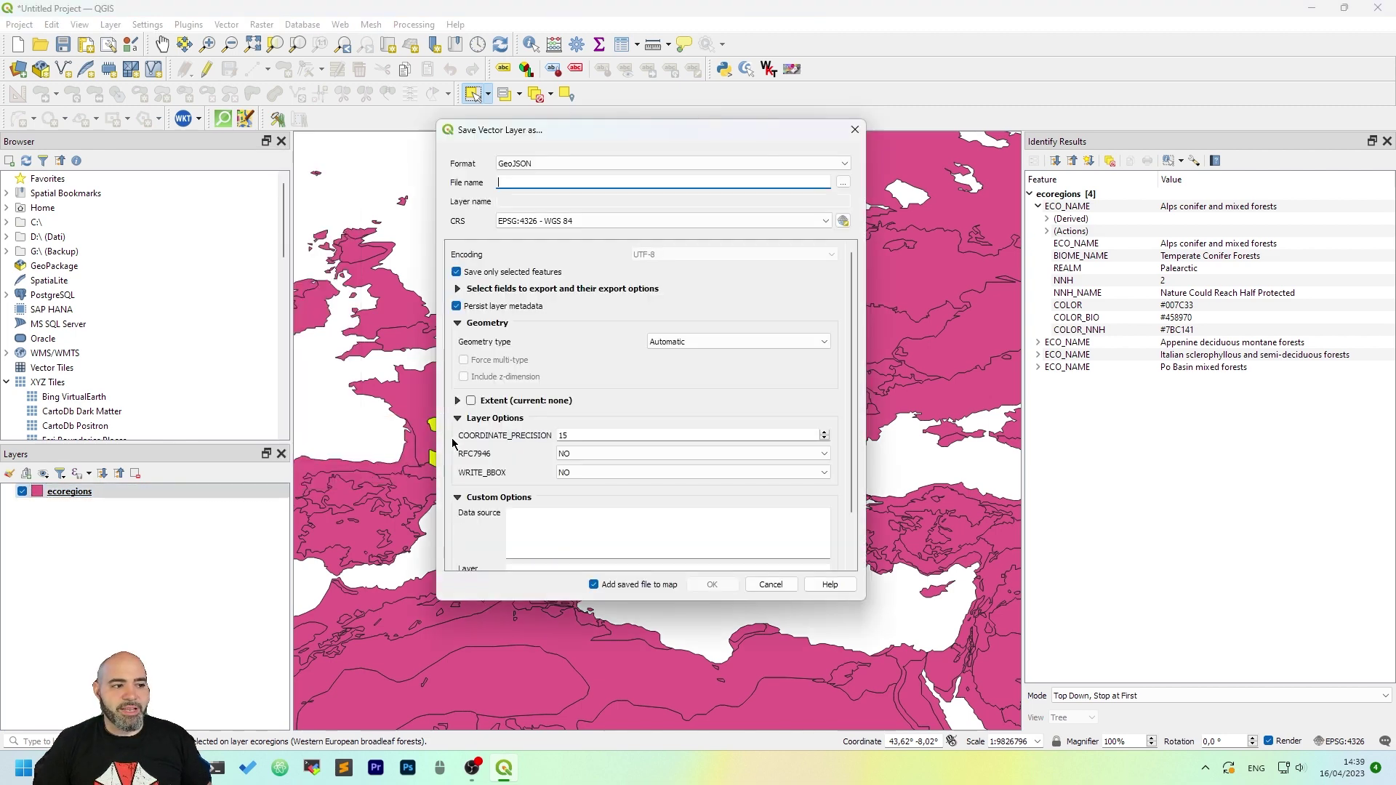
{"action": "left_click", "coordinate": [798, 163]}
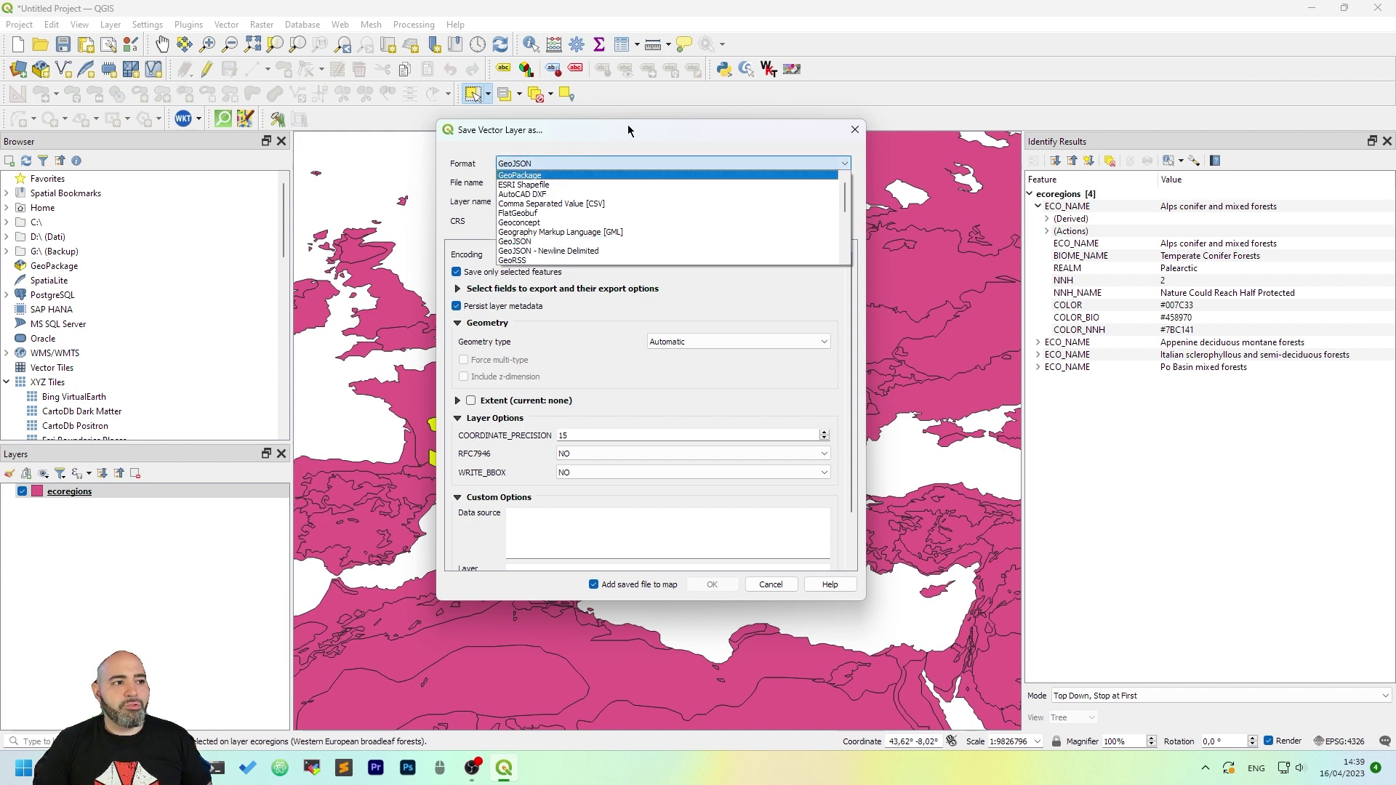
{"action": "left_click", "coordinate": [571, 136]}
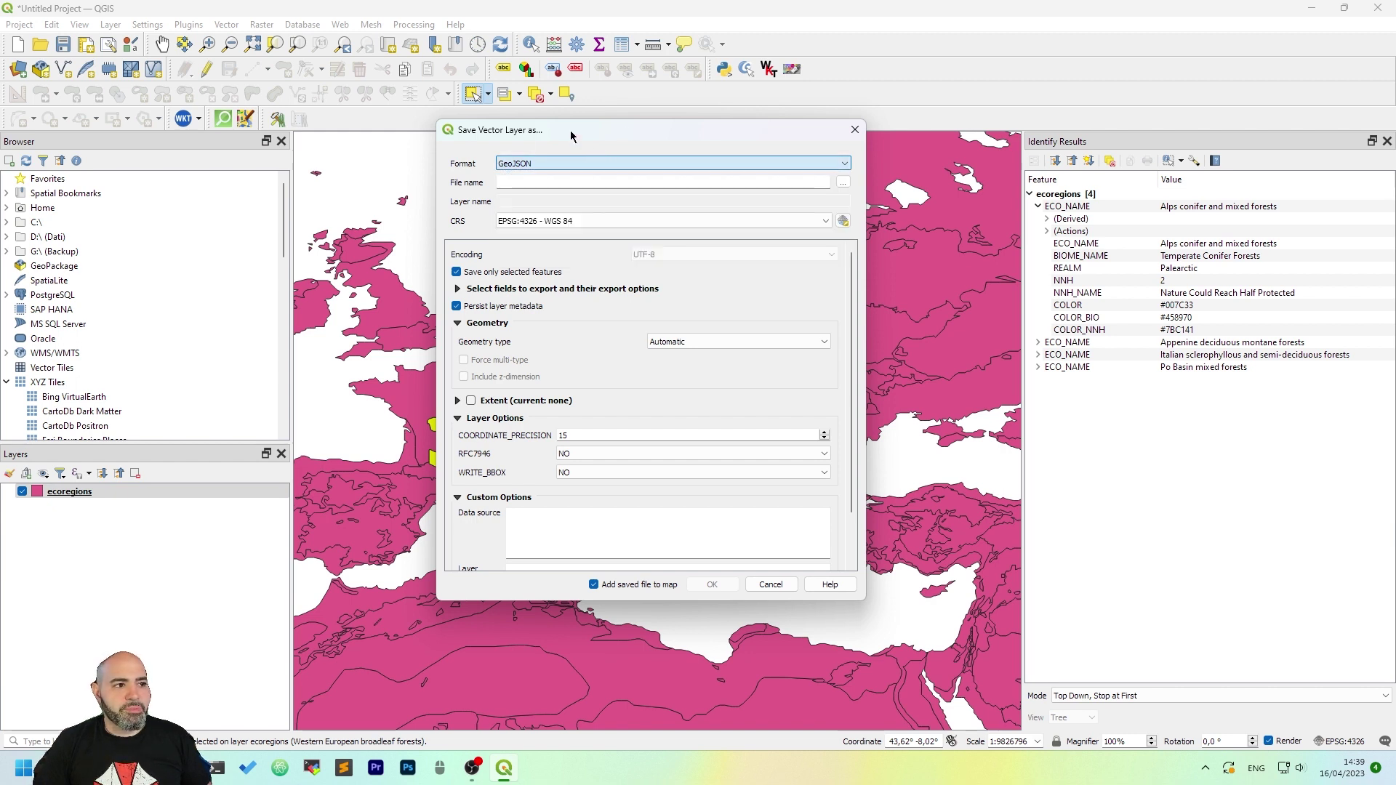
{"action": "left_click", "coordinate": [843, 183]}
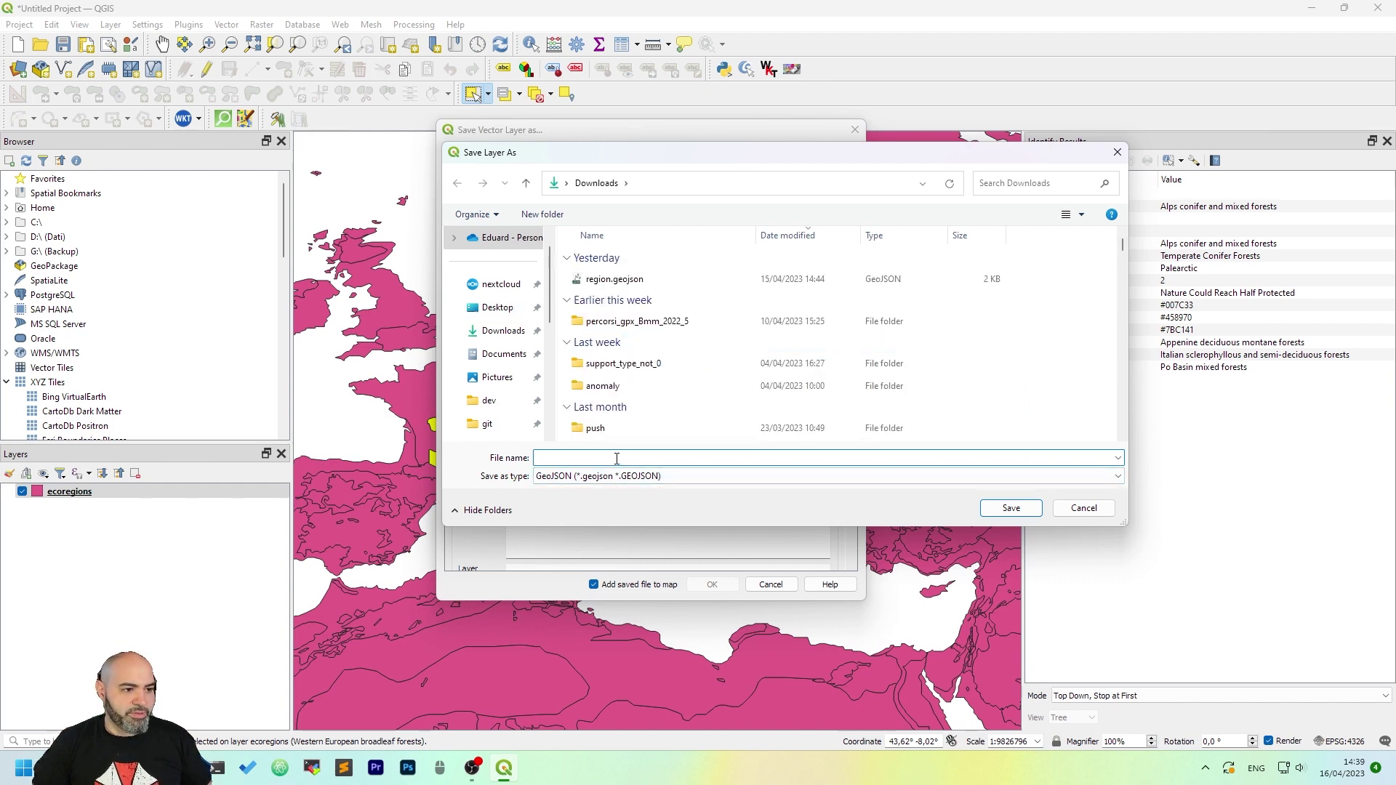
{"action": "type", "text": "test"}
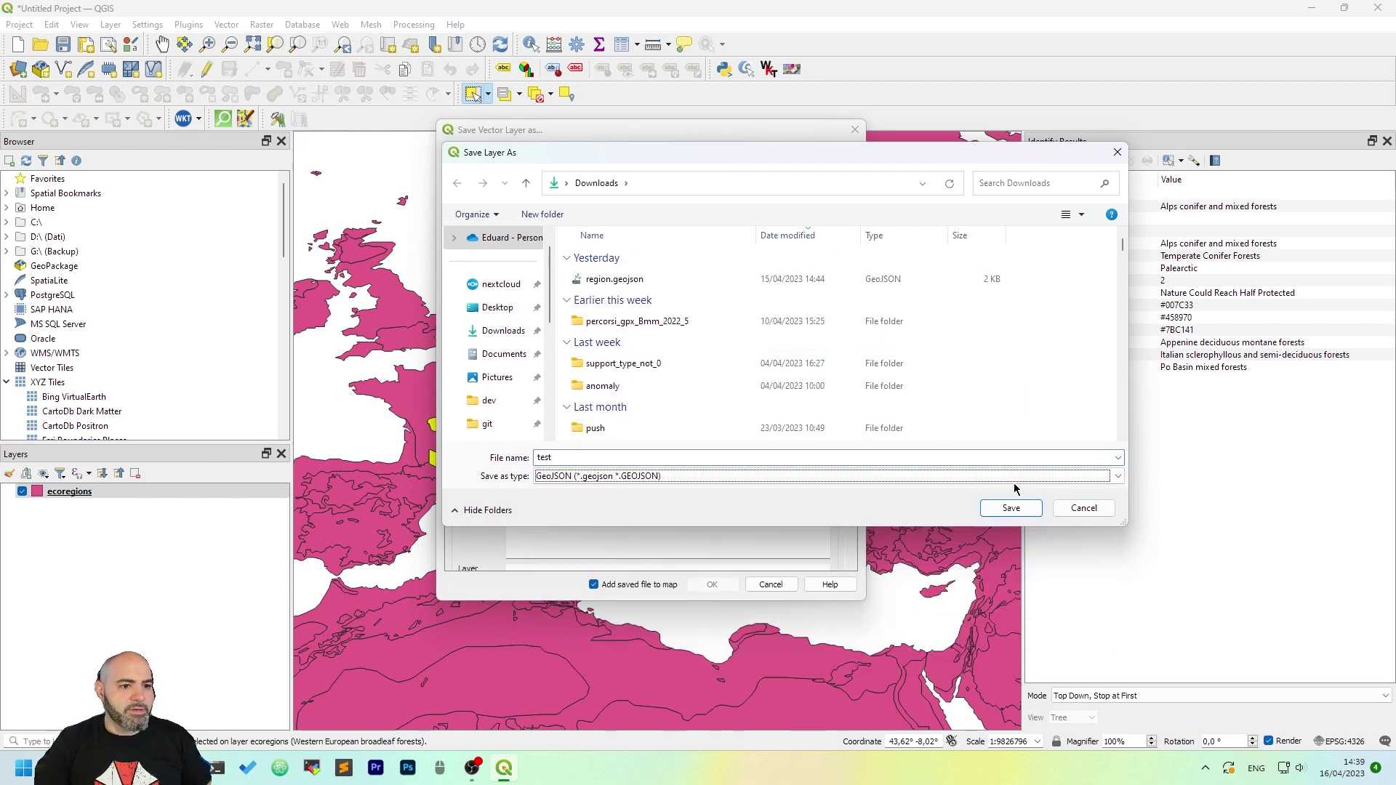
{"action": "left_click", "coordinate": [1014, 507]}
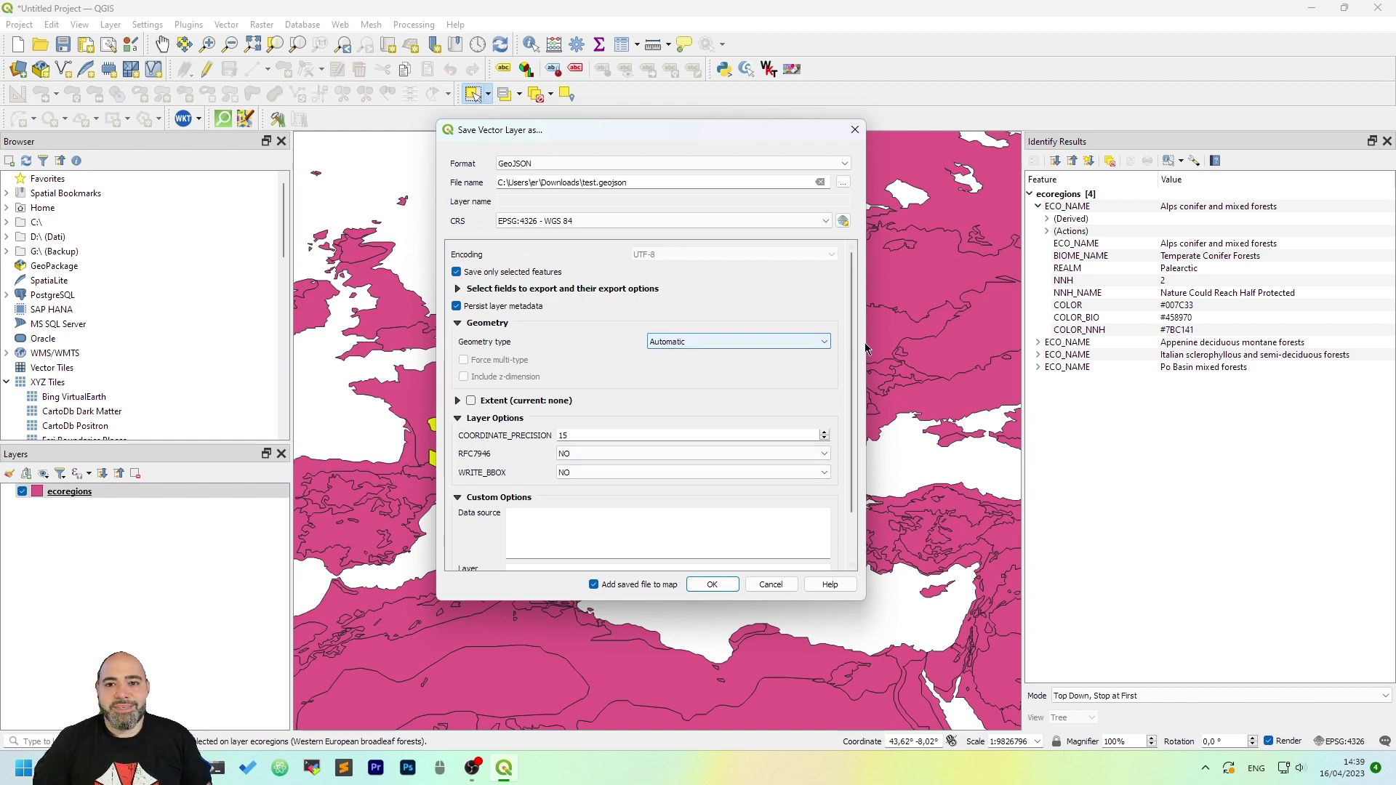
Step: Run the test.geojson export and remove the ecoregions layer
{"action": "left_click", "coordinate": [711, 584]}
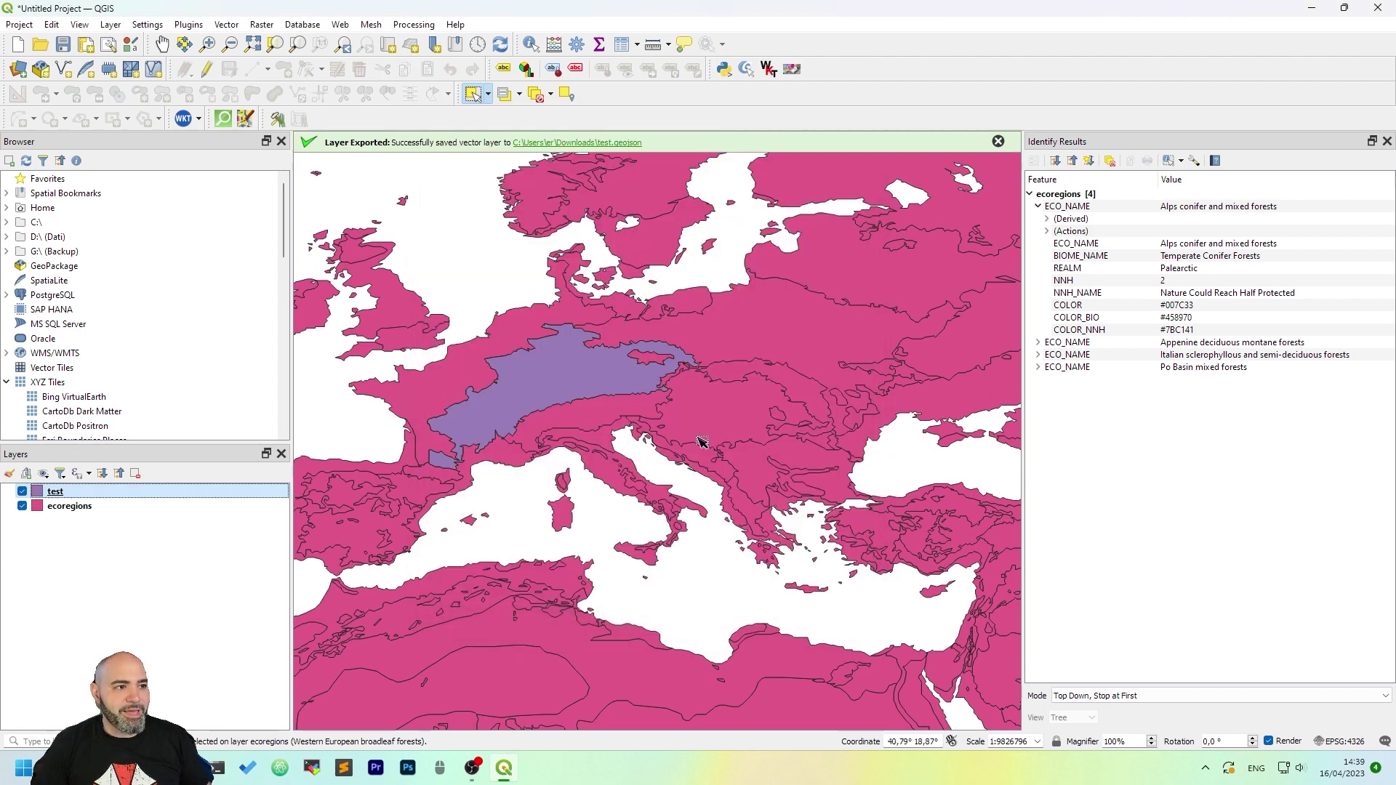
{"action": "left_click", "coordinate": [69, 505]}
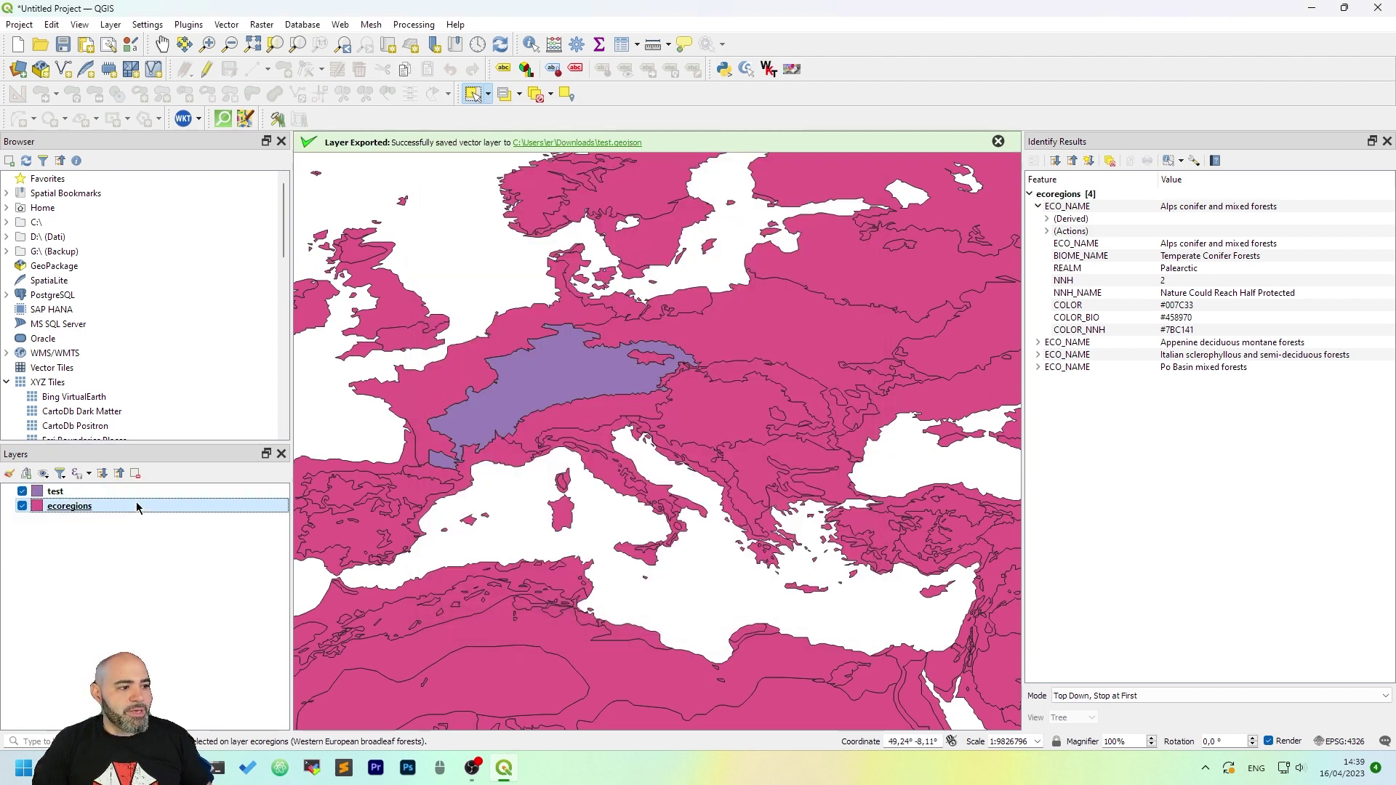
{"action": "left_click", "coordinate": [136, 474]}
{"action": "left_click", "coordinate": [679, 402]}
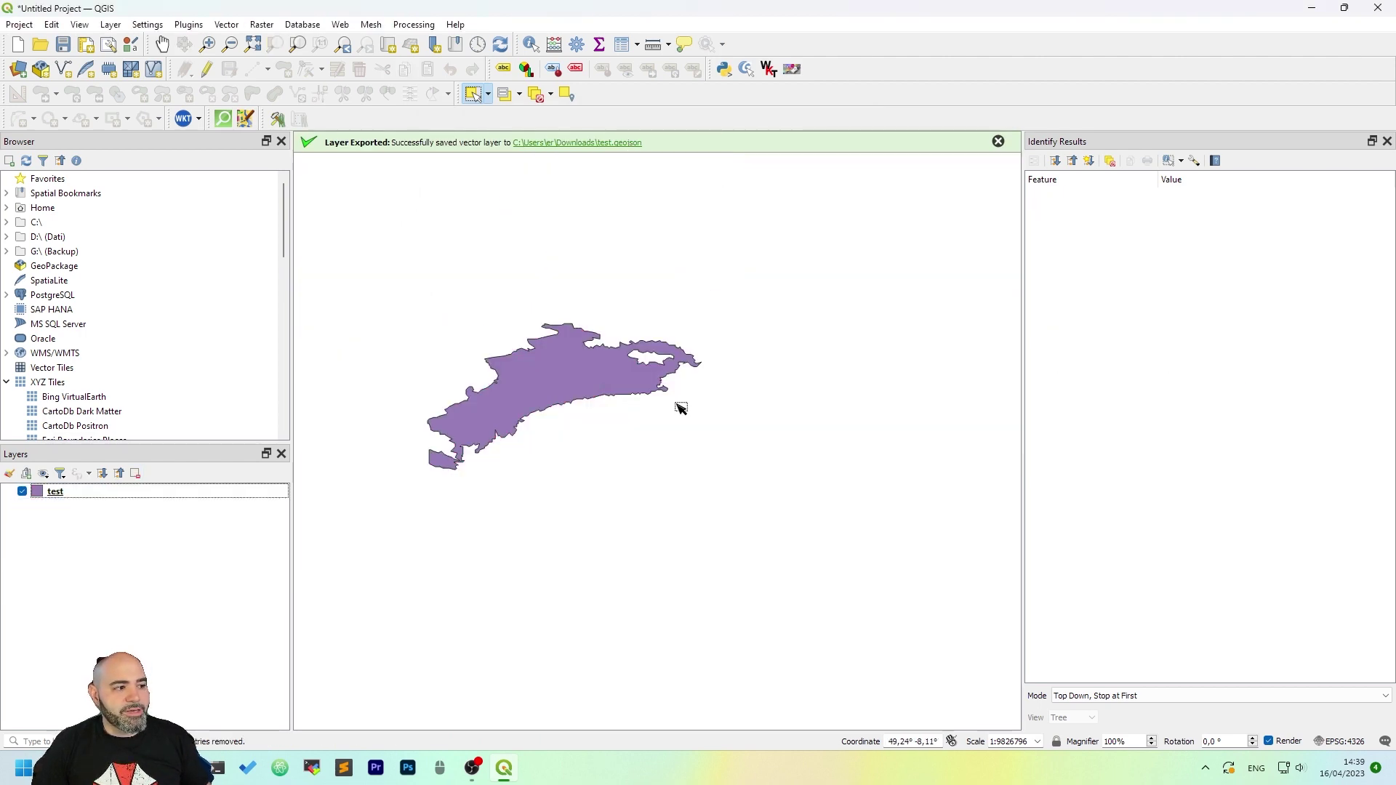
Step: Identify the remaining test polygon as Western European broadleaf forests
{"action": "left_click", "coordinate": [529, 44]}
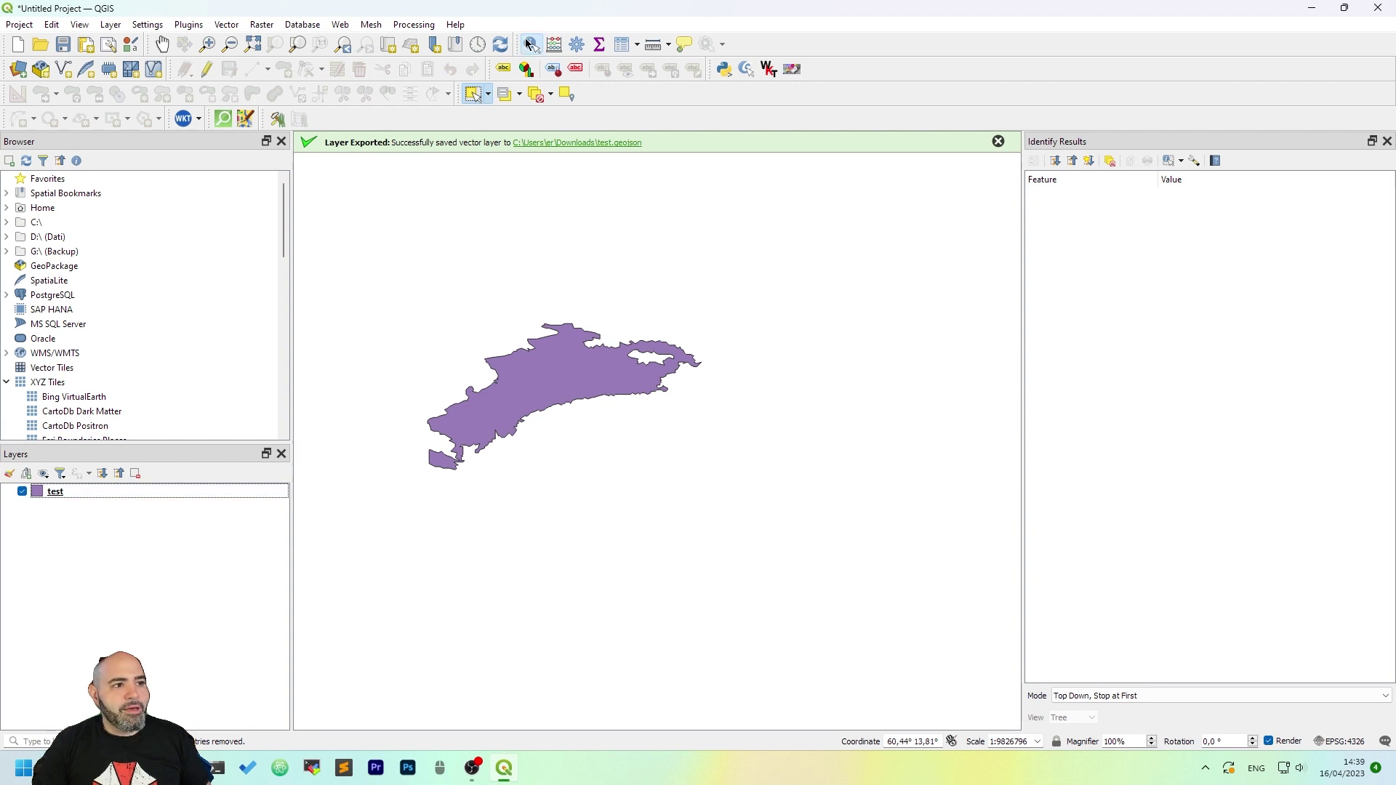
{"action": "left_click", "coordinate": [581, 398]}
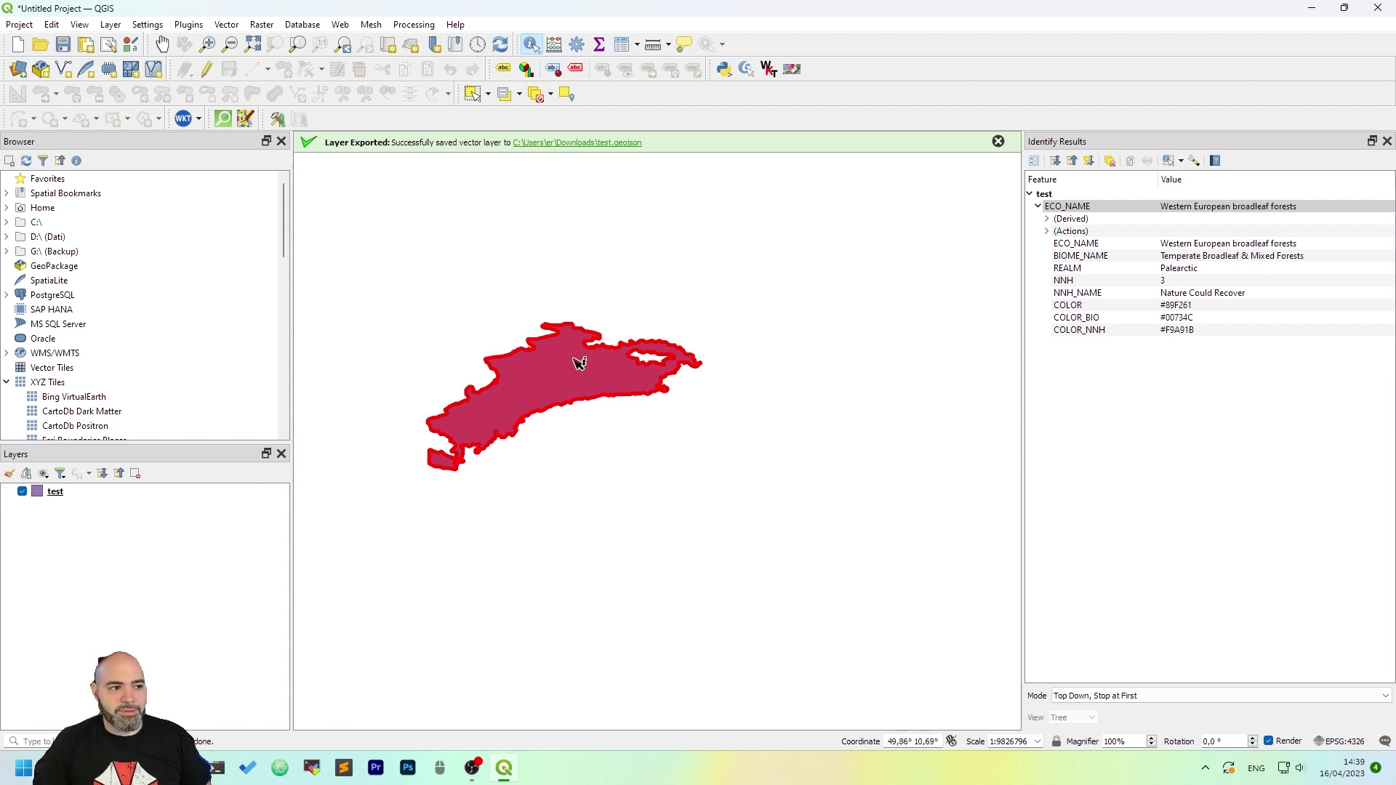
{"action": "left_click", "coordinate": [179, 498]}
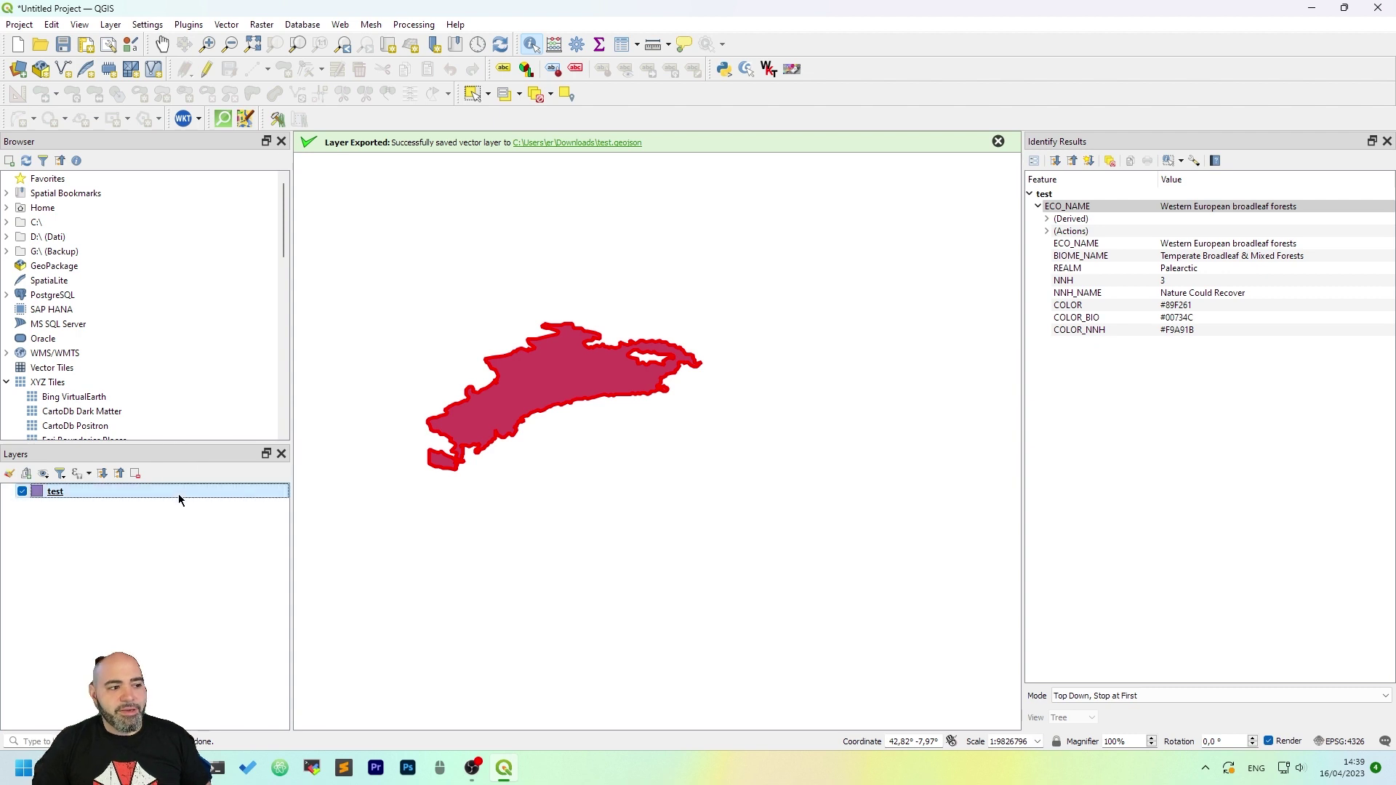
Step: Clear the identify results and show the test layer's Export submenu
{"action": "right_click", "coordinate": [177, 499]}
{"action": "left_click", "coordinate": [683, 430]}
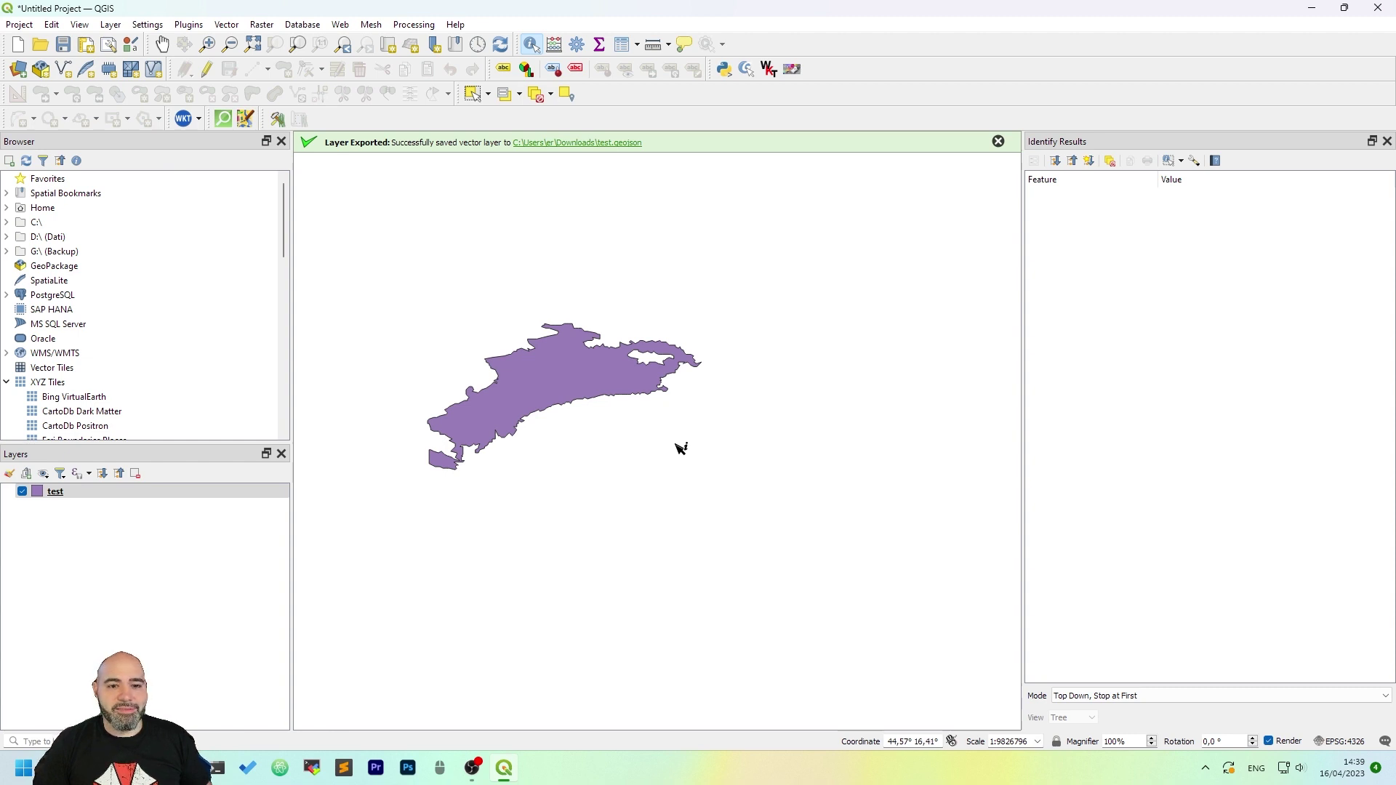
{"action": "right_click", "coordinate": [272, 491]}
{"action": "mouse_move", "coordinate": [306, 427]}
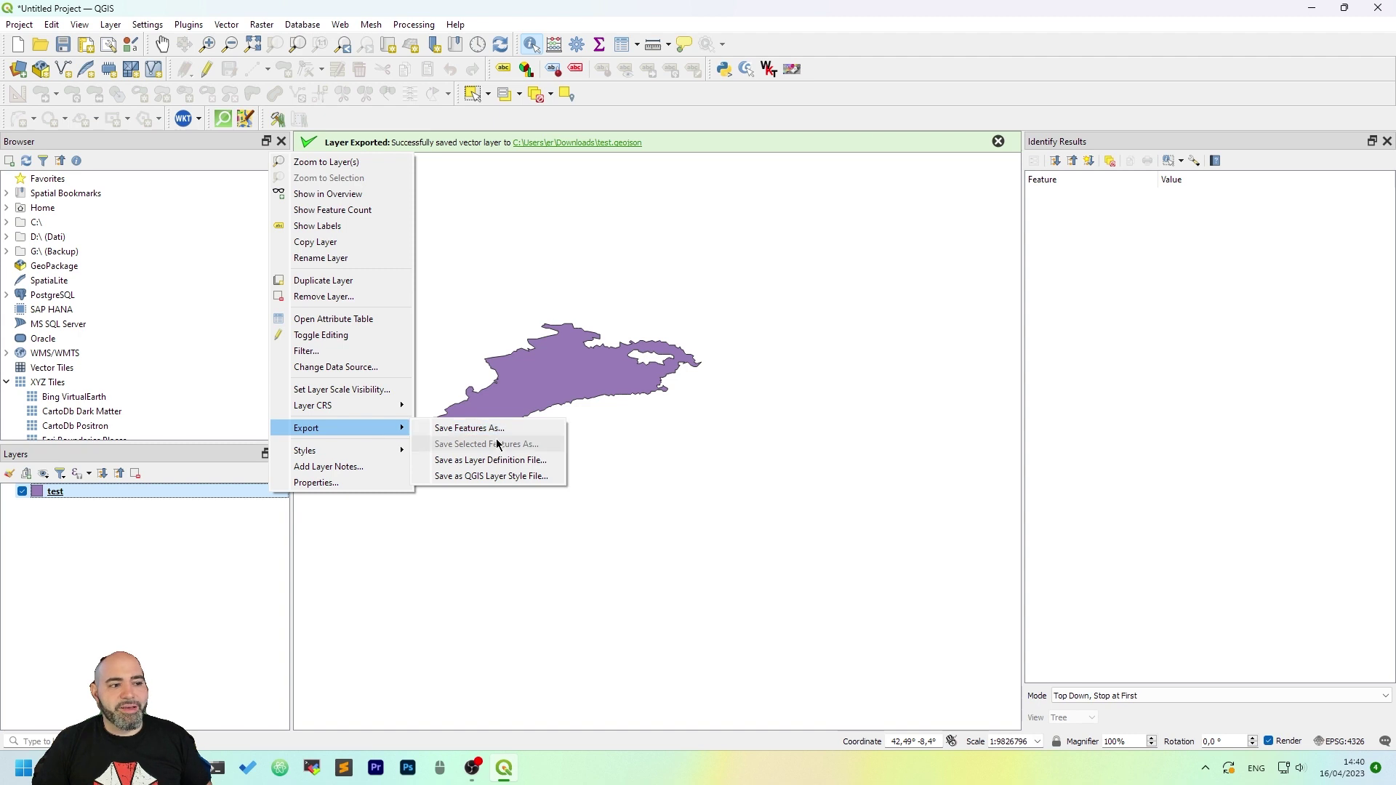